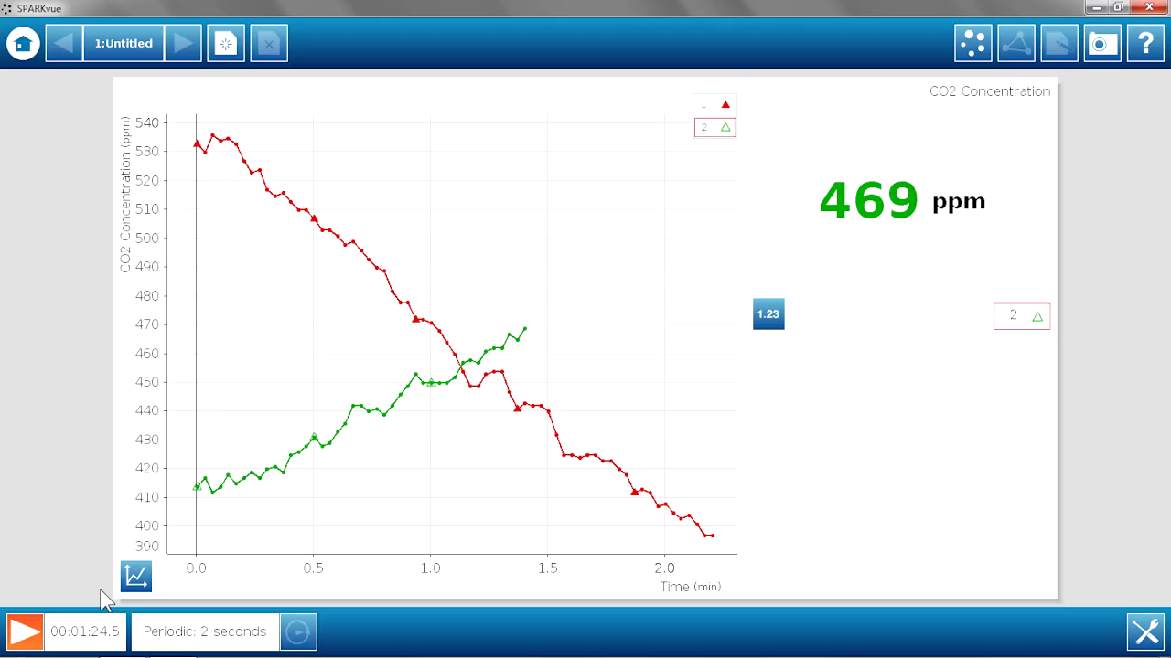
# Step: Stop the second run at 1 min 28.3 s and make run 1 the active run in the legend
pyautogui.click(25, 631)
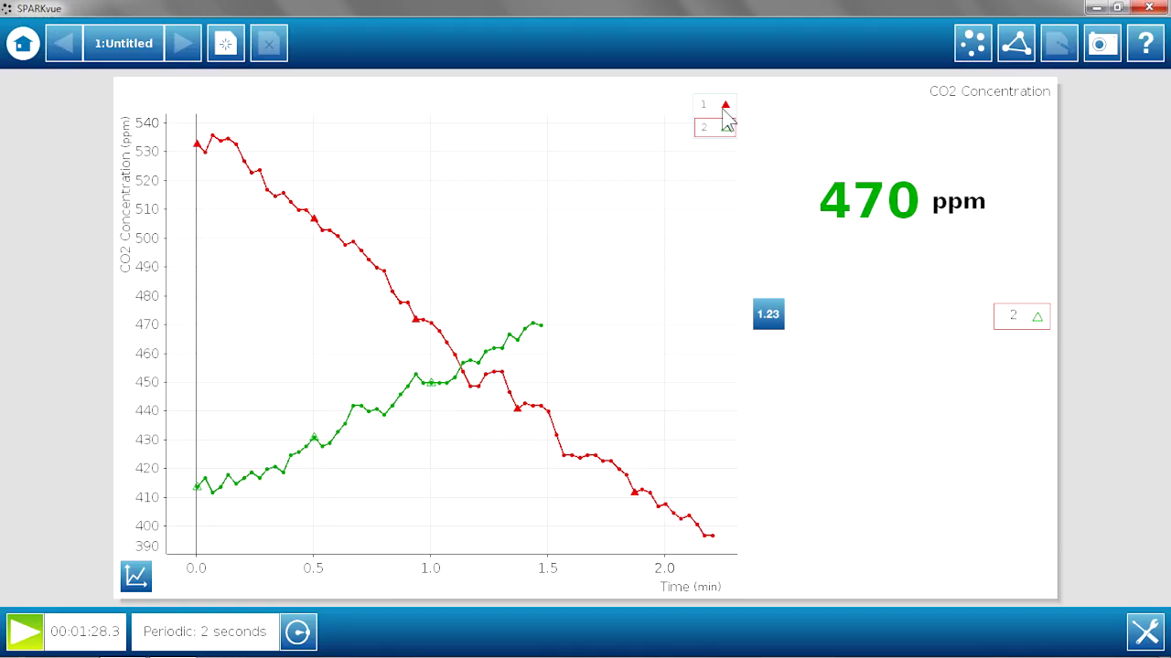
pyautogui.click(726, 113)
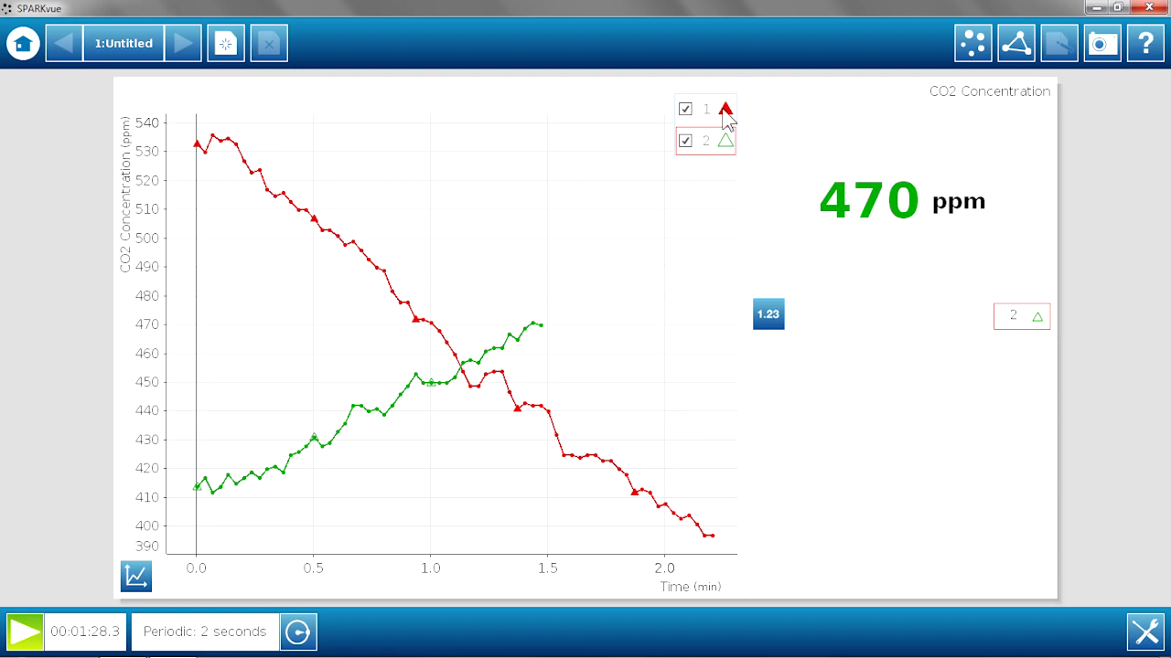
pyautogui.click(726, 111)
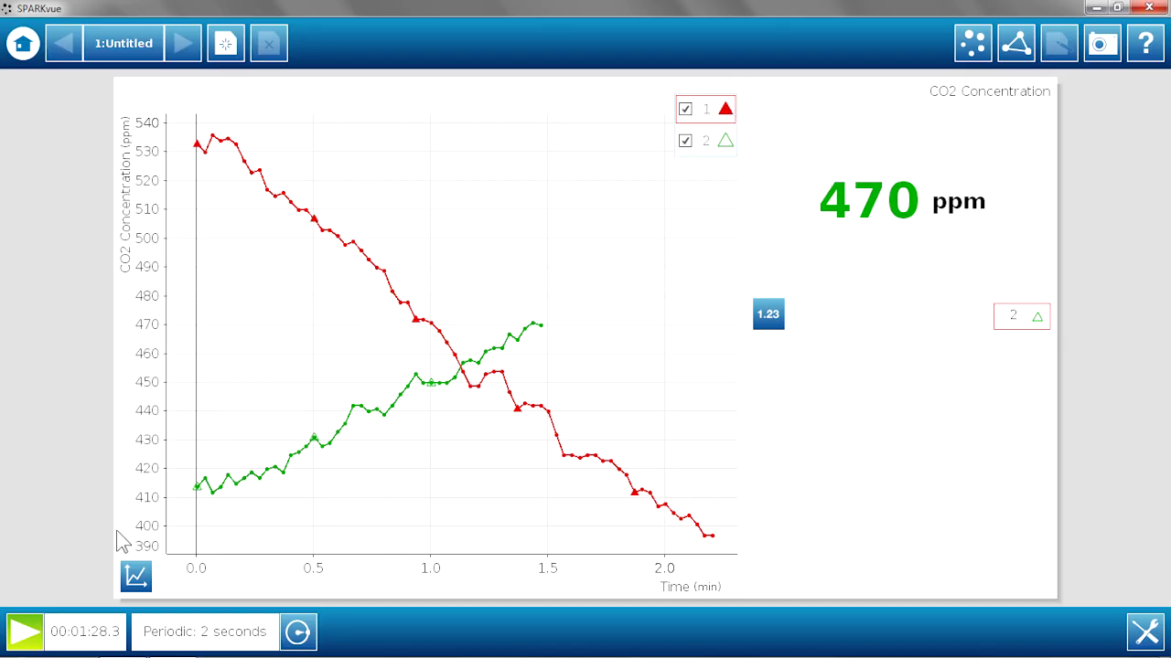
# Step: Display run 1's minimum (397 ppm) and maximum (536 ppm) CO2 statistics, then hide them
pyautogui.click(136, 576)
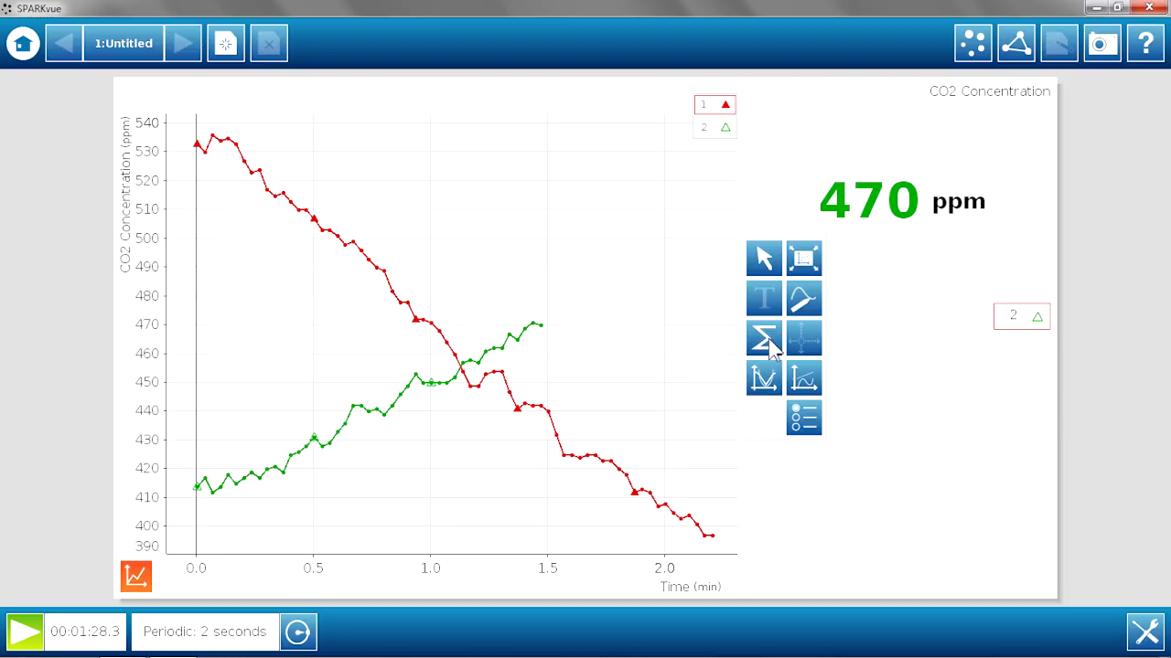
pyautogui.click(768, 338)
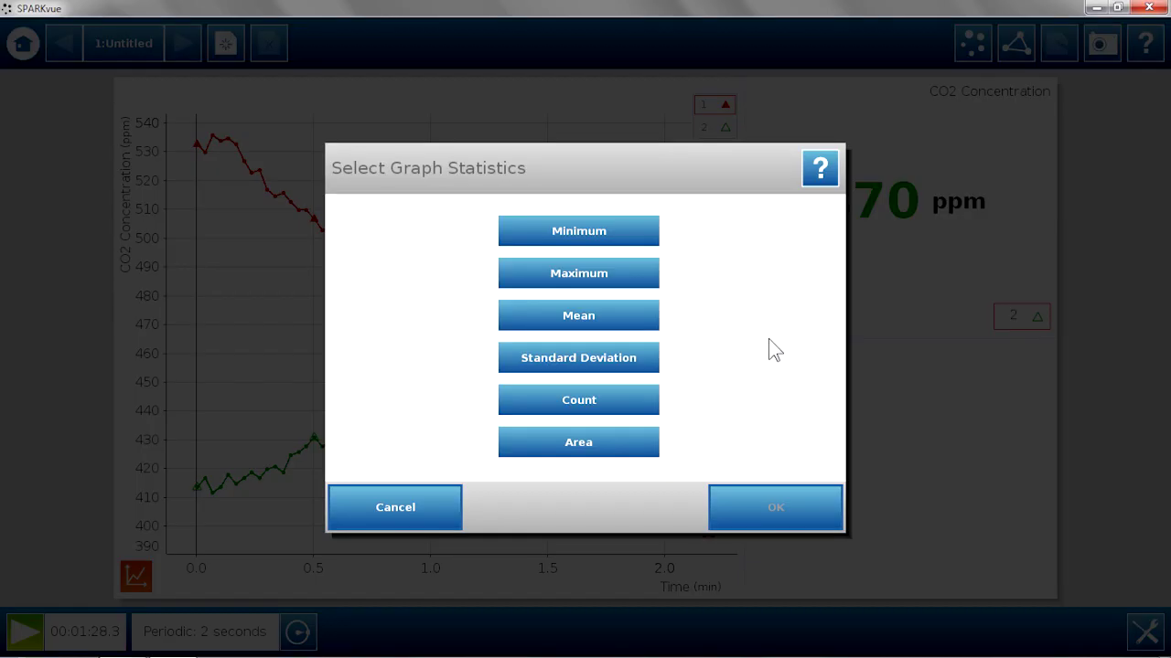
pyautogui.click(615, 235)
pyautogui.click(606, 265)
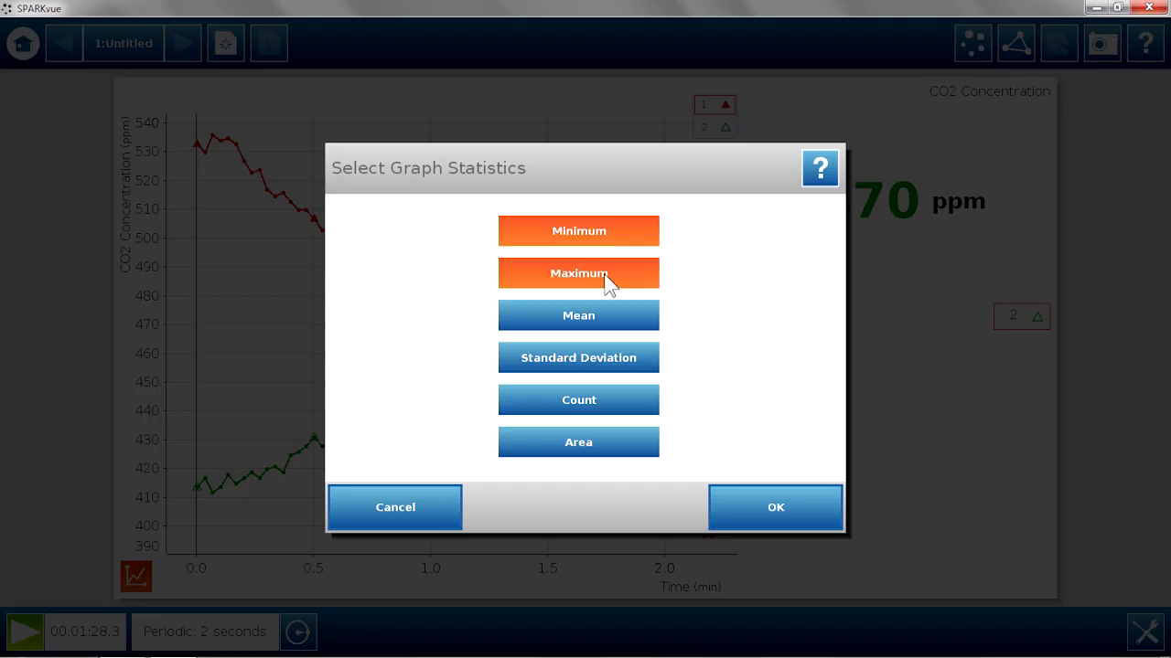
pyautogui.click(755, 526)
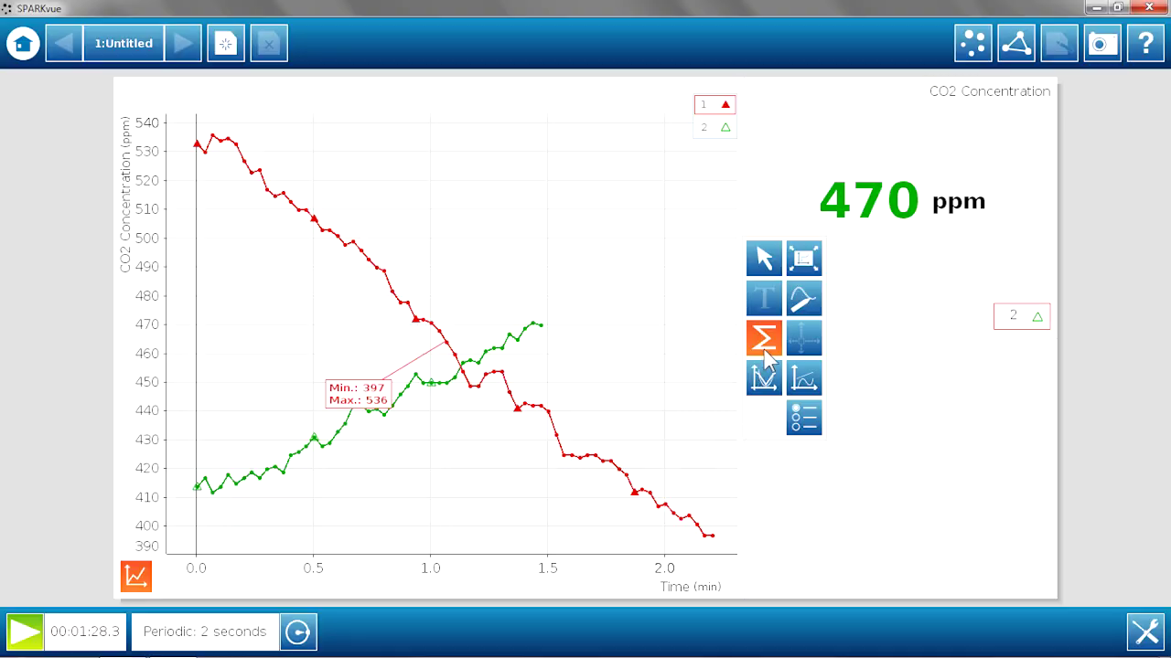
pyautogui.click(765, 353)
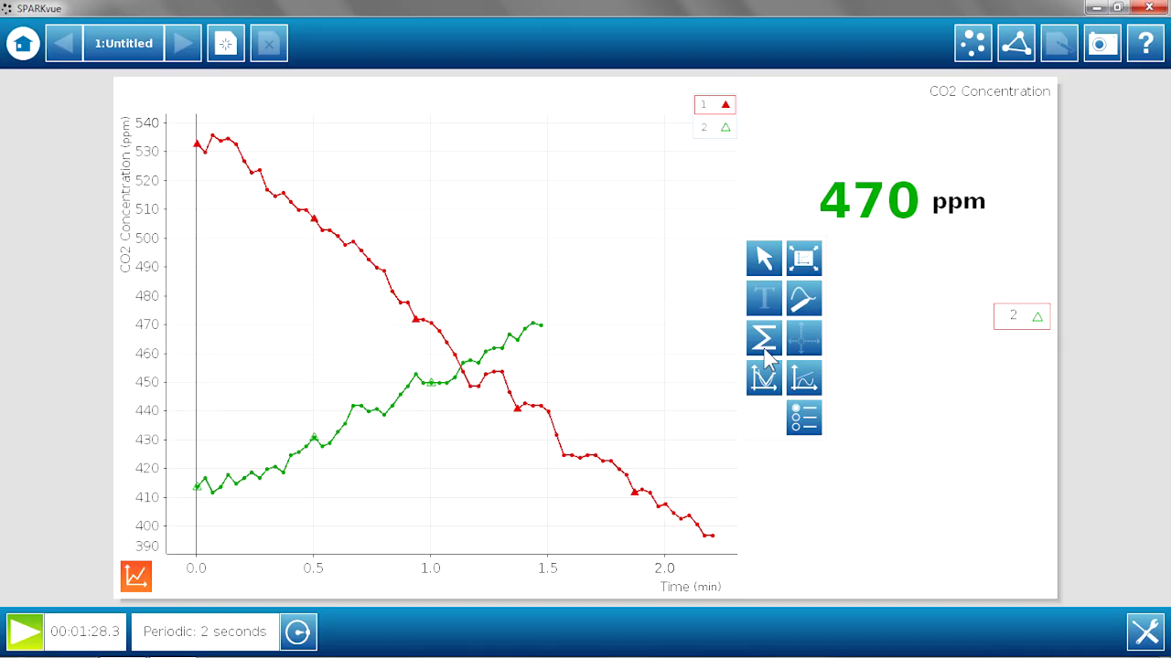
# Step: Apply a linear fit to run 1 (m = −66.8, b = 538, r = −0.996), then remove it
pyautogui.click(766, 382)
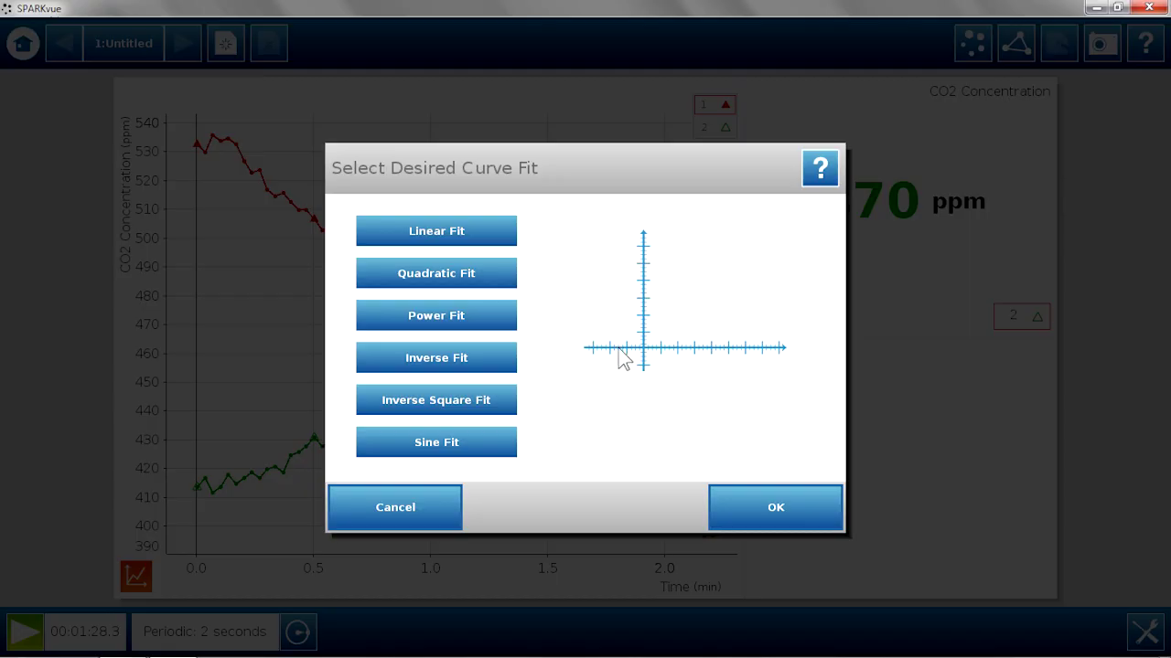
pyautogui.click(422, 236)
pyautogui.click(787, 508)
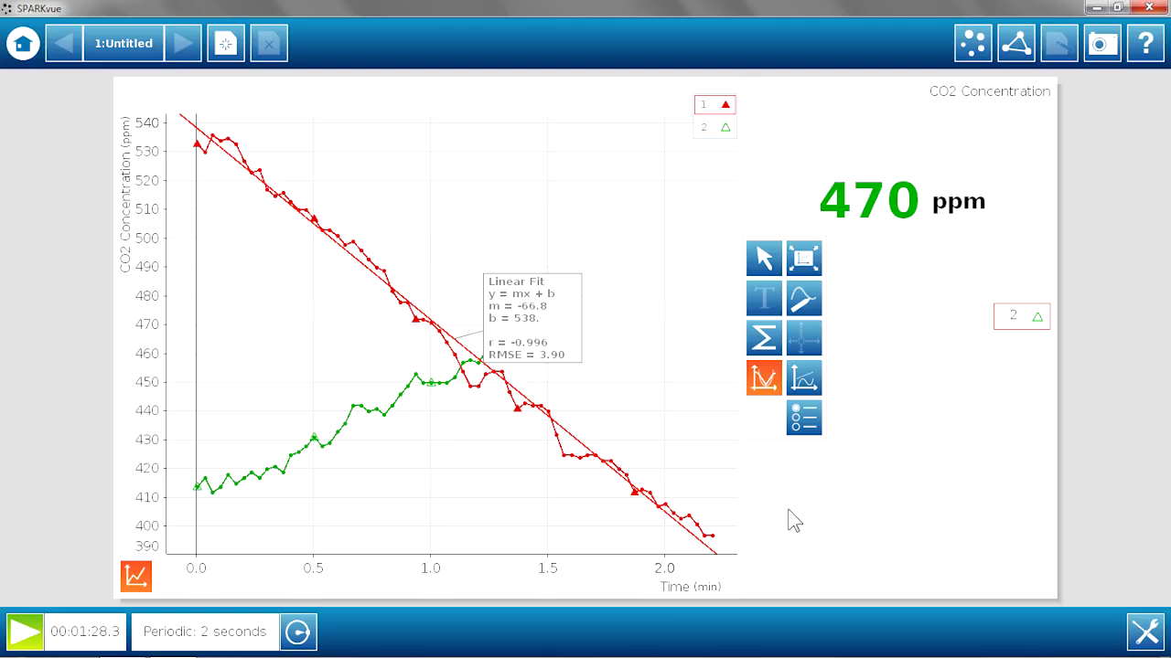
pyautogui.click(769, 388)
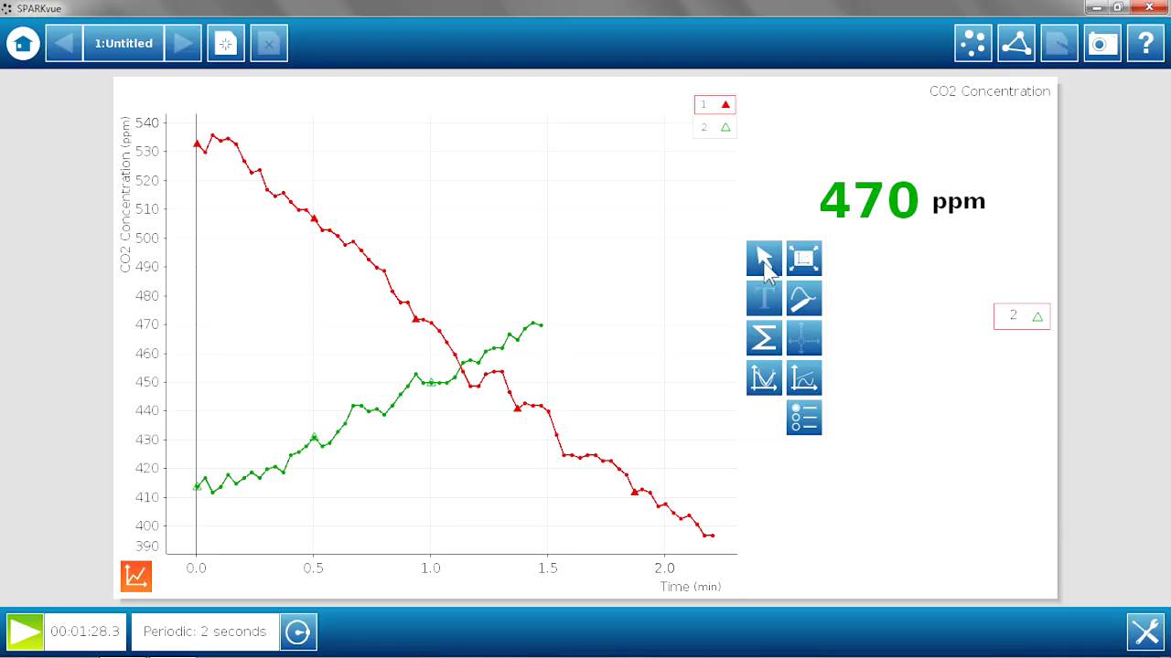
# Step: Attach the note 'Direct light' to run 1's data point at 0.7 min, 496 ppm
pyautogui.click(764, 259)
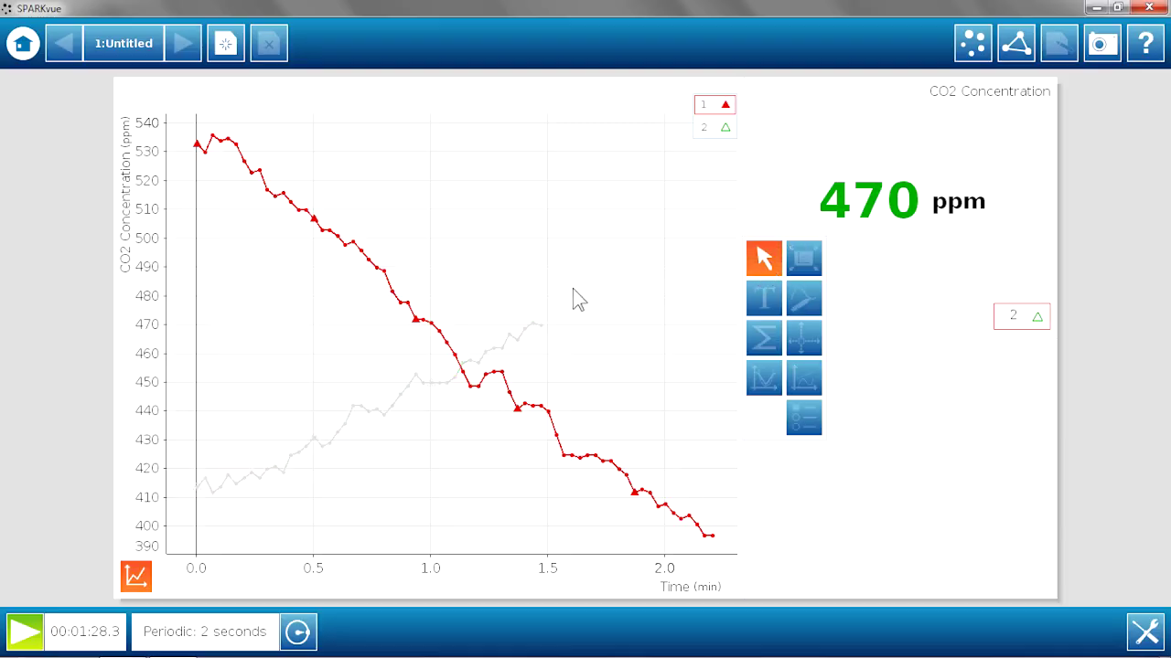
pyautogui.click(361, 256)
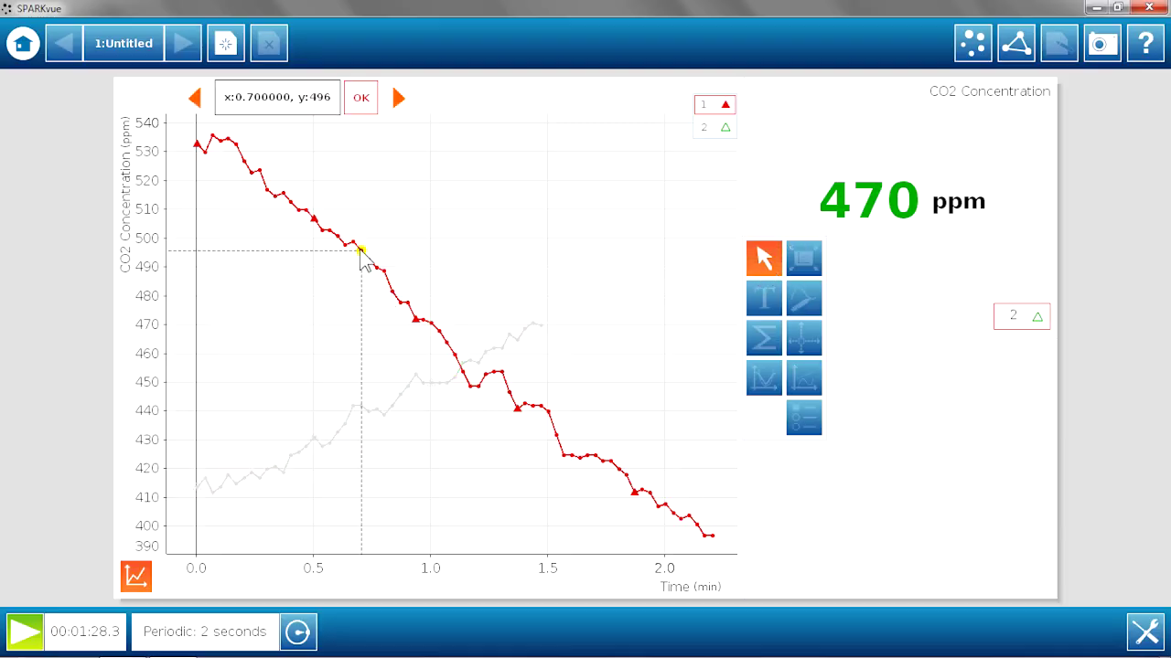
pyautogui.click(361, 98)
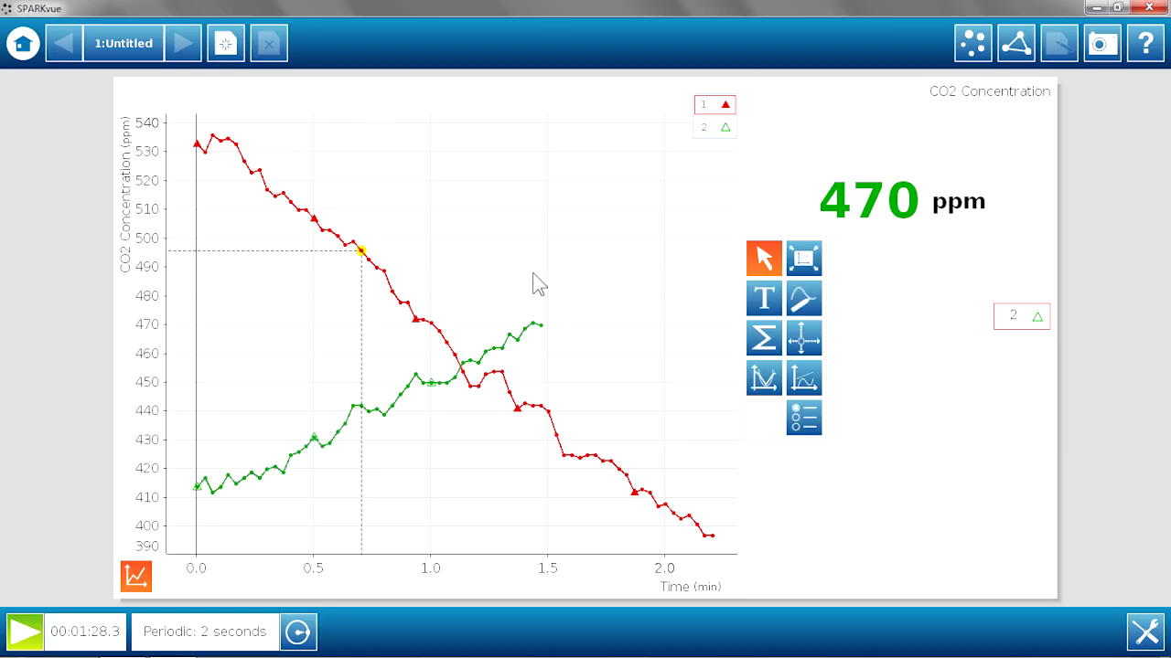
pyautogui.click(765, 299)
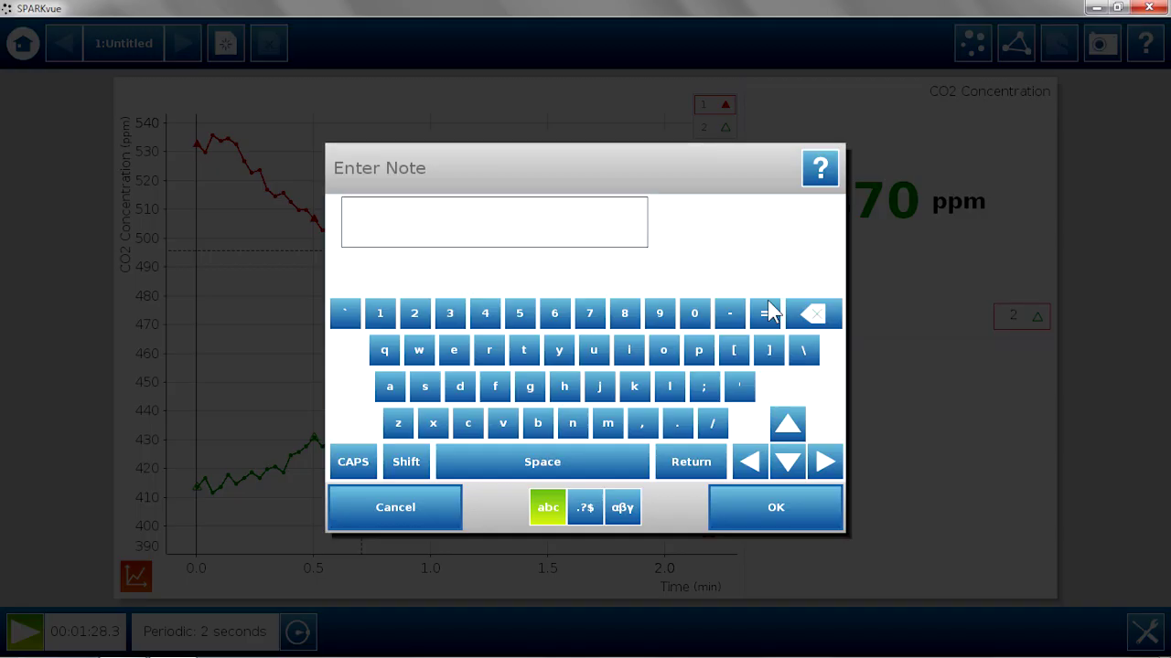
pyautogui.write('Direct light')
pyautogui.click(787, 517)
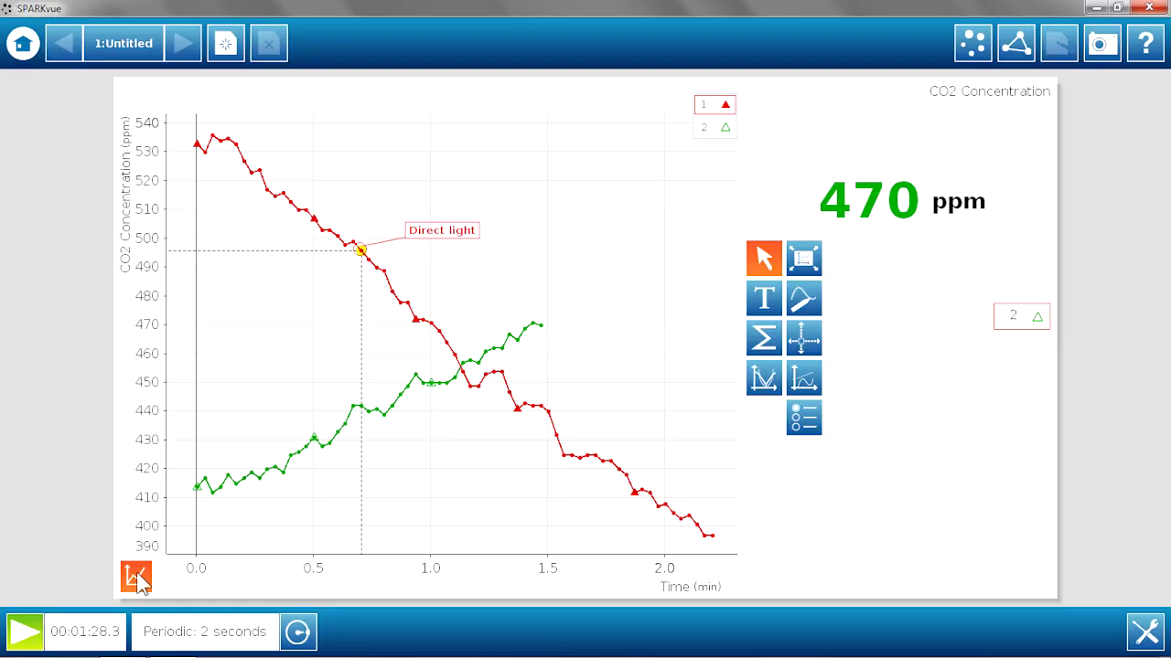
pyautogui.click(135, 577)
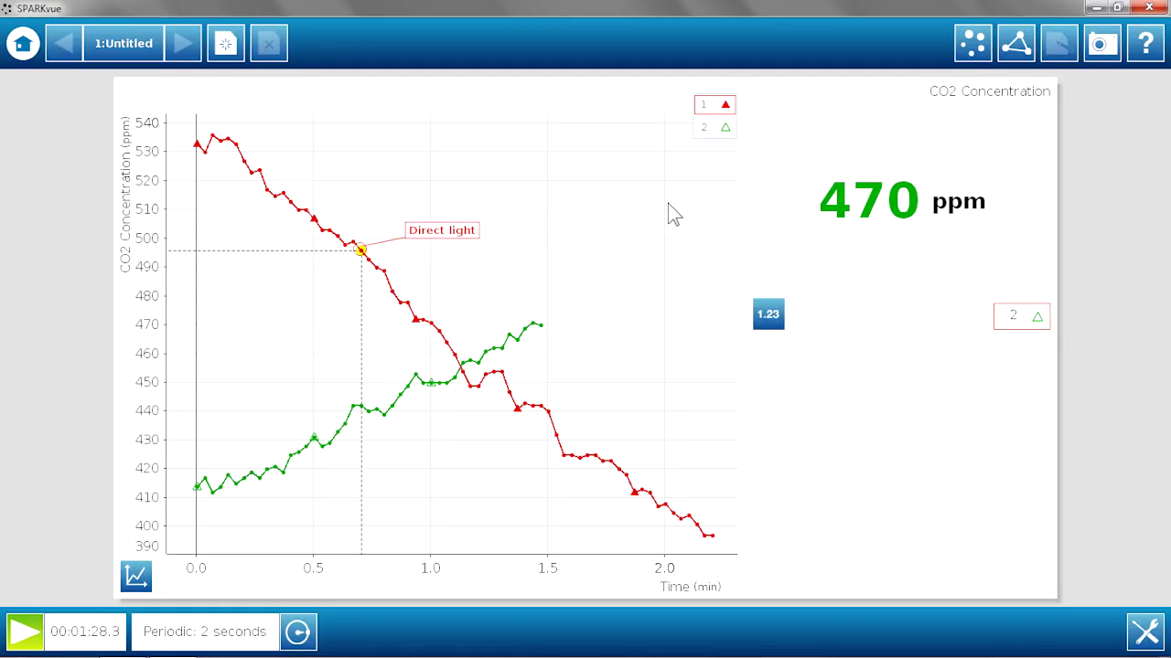
# Step: Make run 2 active and attach the note 'Darkness' to its point at 1.4 min, 469 ppm
pyautogui.click(724, 129)
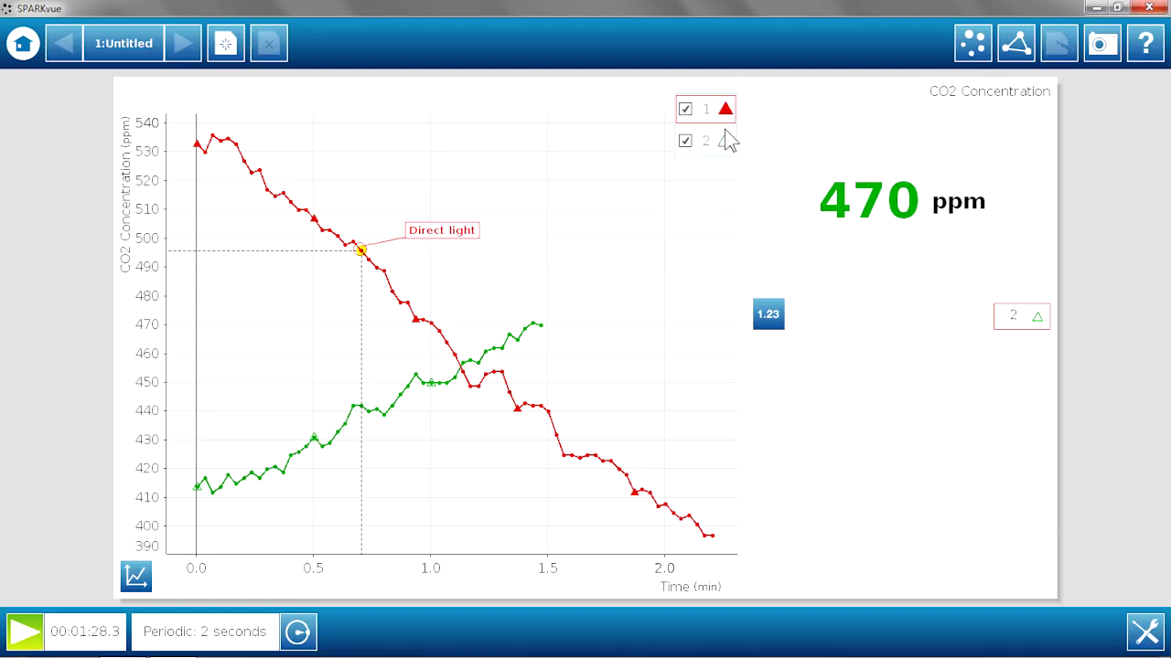
pyautogui.click(726, 140)
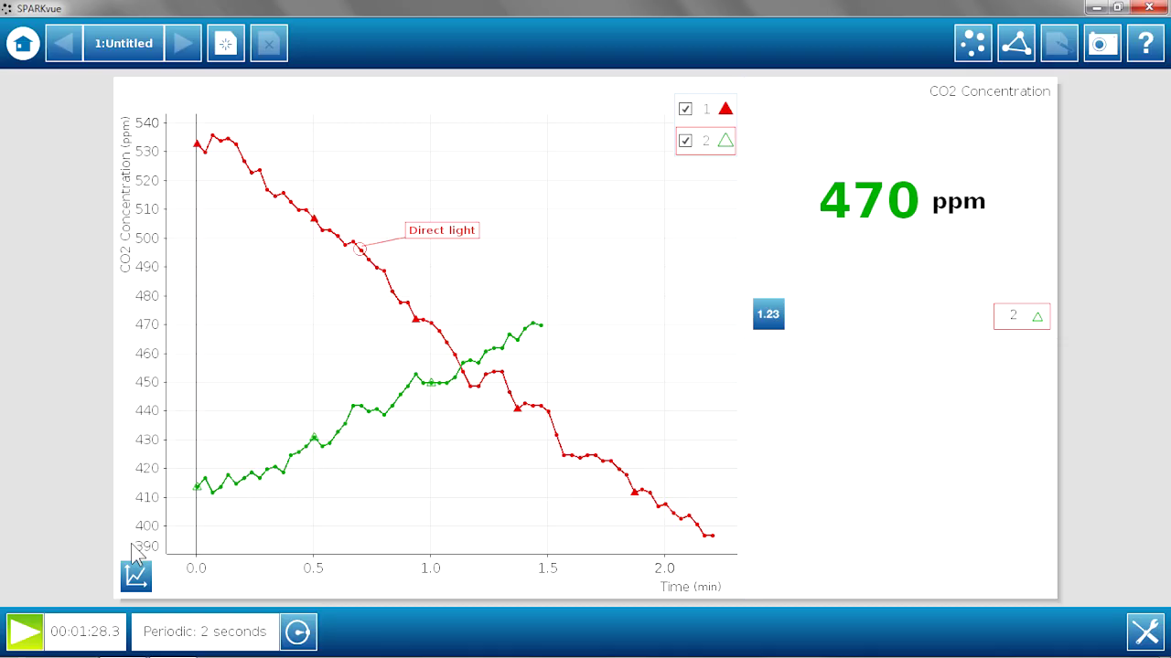
pyautogui.click(136, 576)
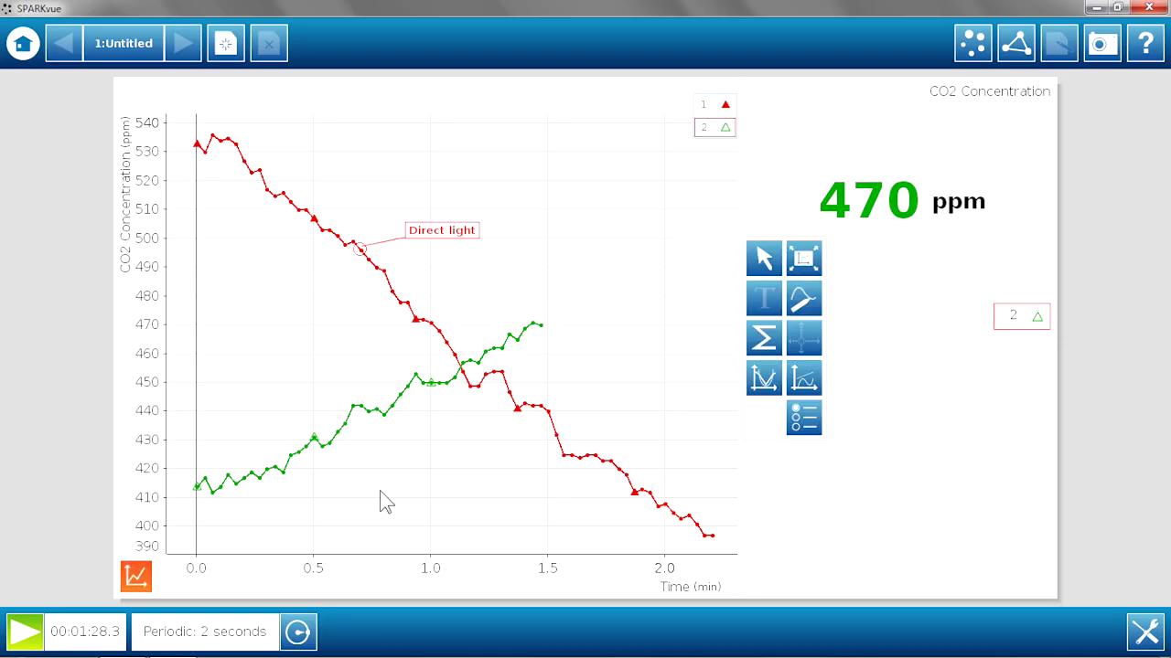
pyautogui.click(766, 260)
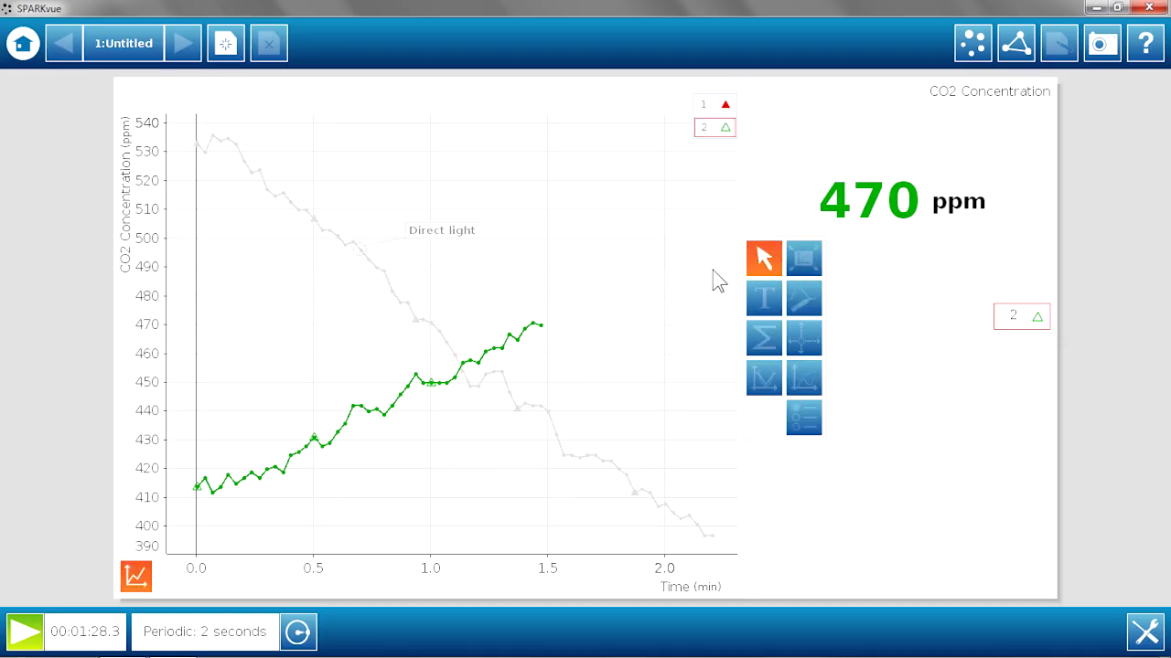
pyautogui.click(525, 329)
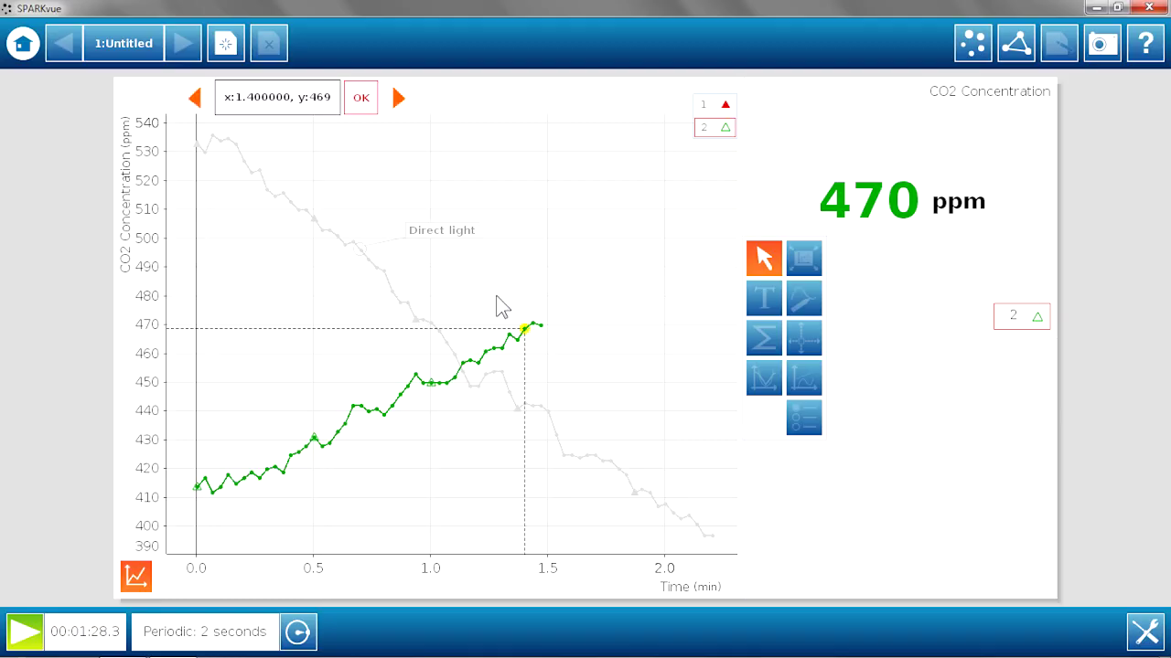
pyautogui.click(361, 98)
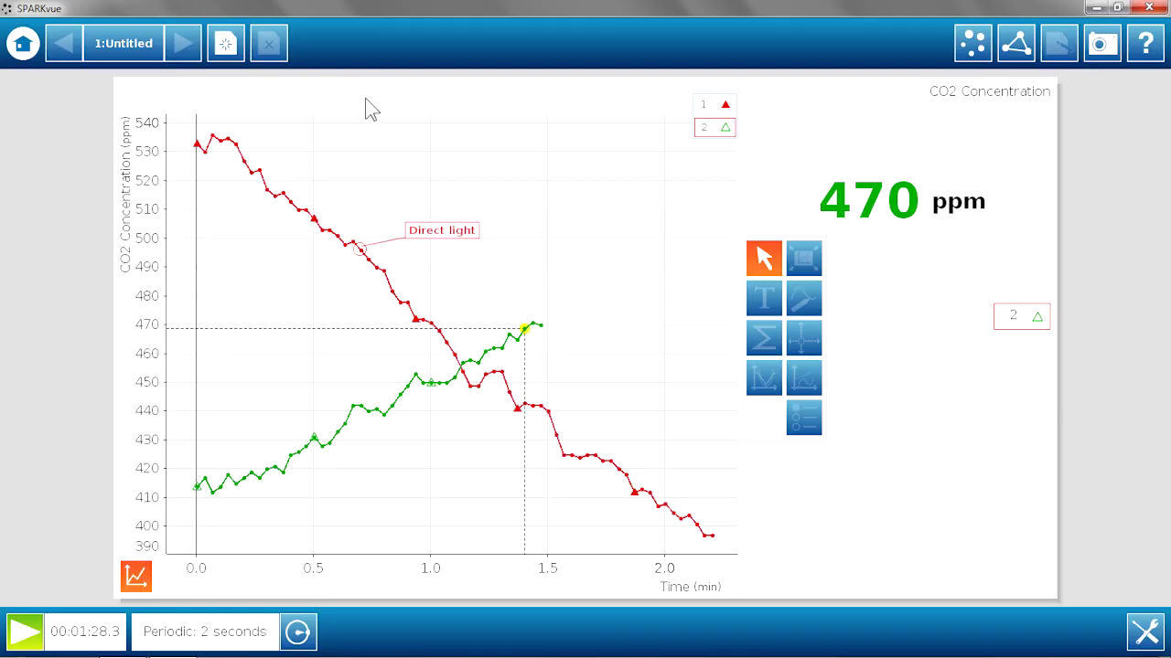
pyautogui.click(766, 300)
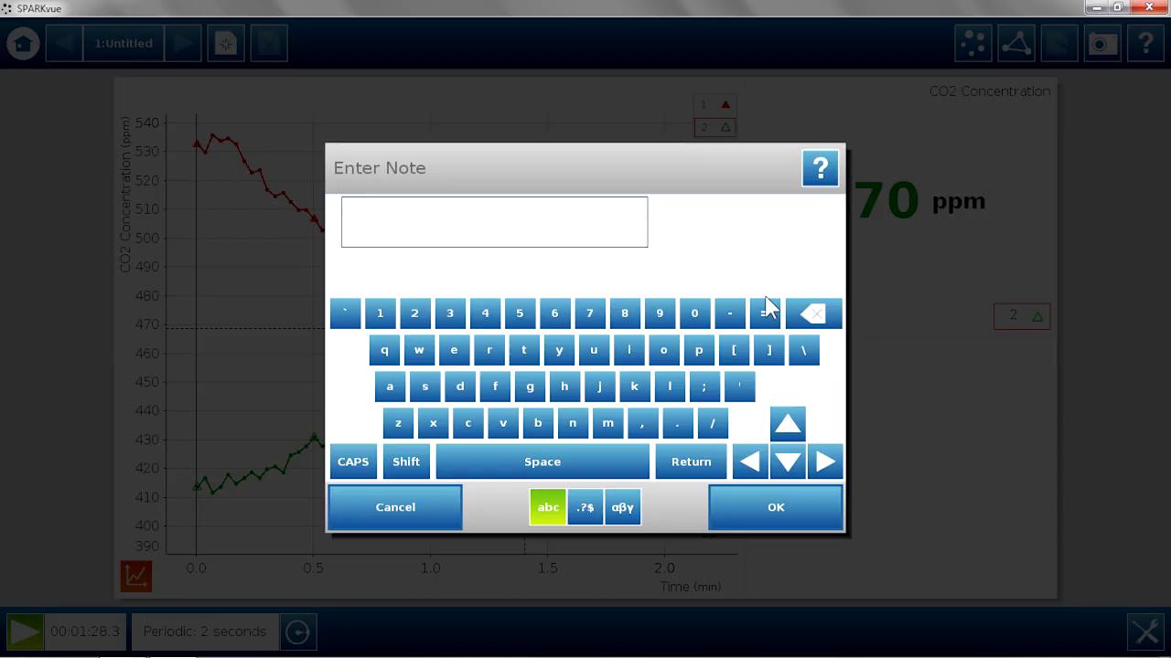
pyautogui.write('Darkness')
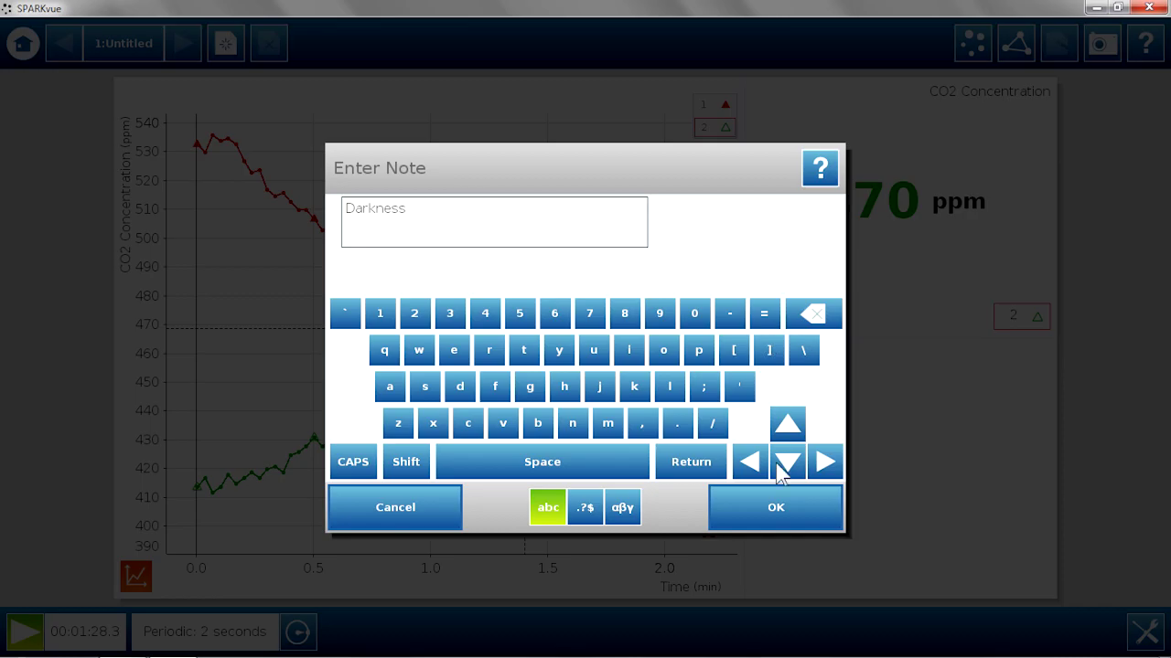
pyautogui.click(784, 508)
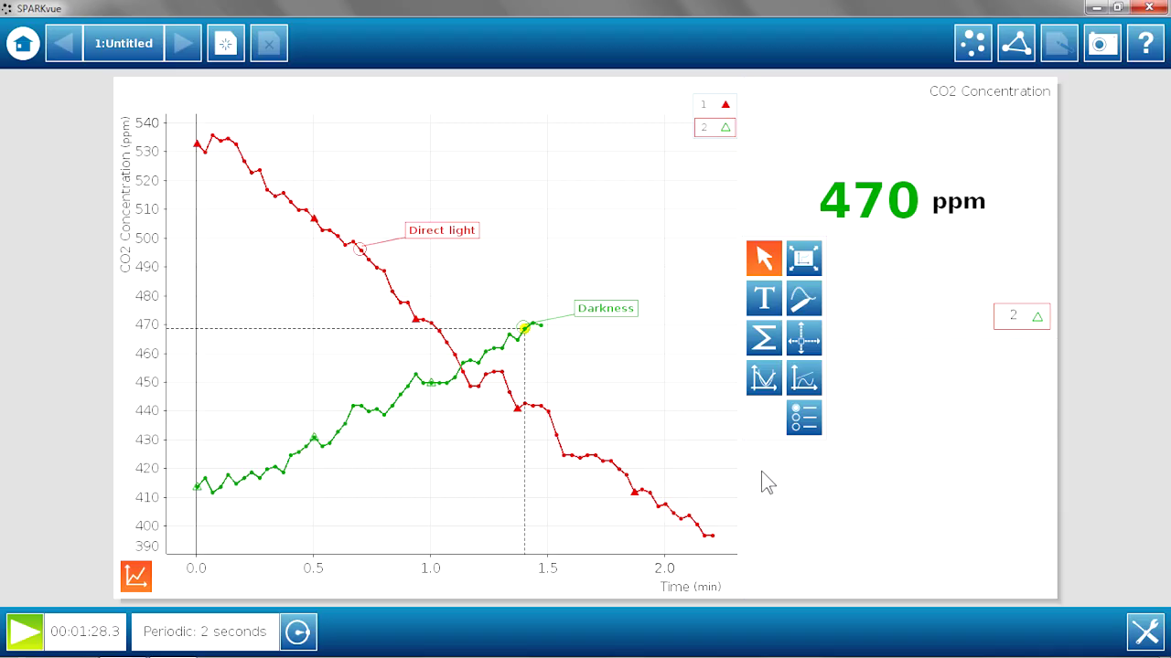
# Step: Show run 2's whole-run minimum (412 ppm) and maximum (471 ppm) with the point selection cleared
pyautogui.click(759, 347)
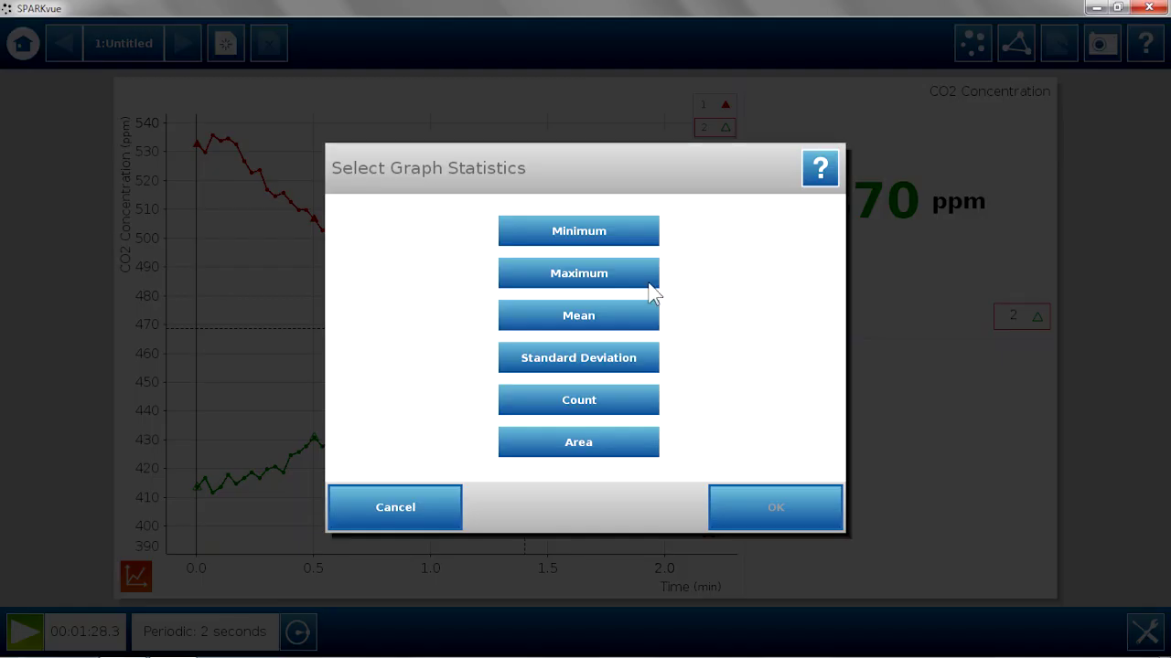
pyautogui.click(606, 238)
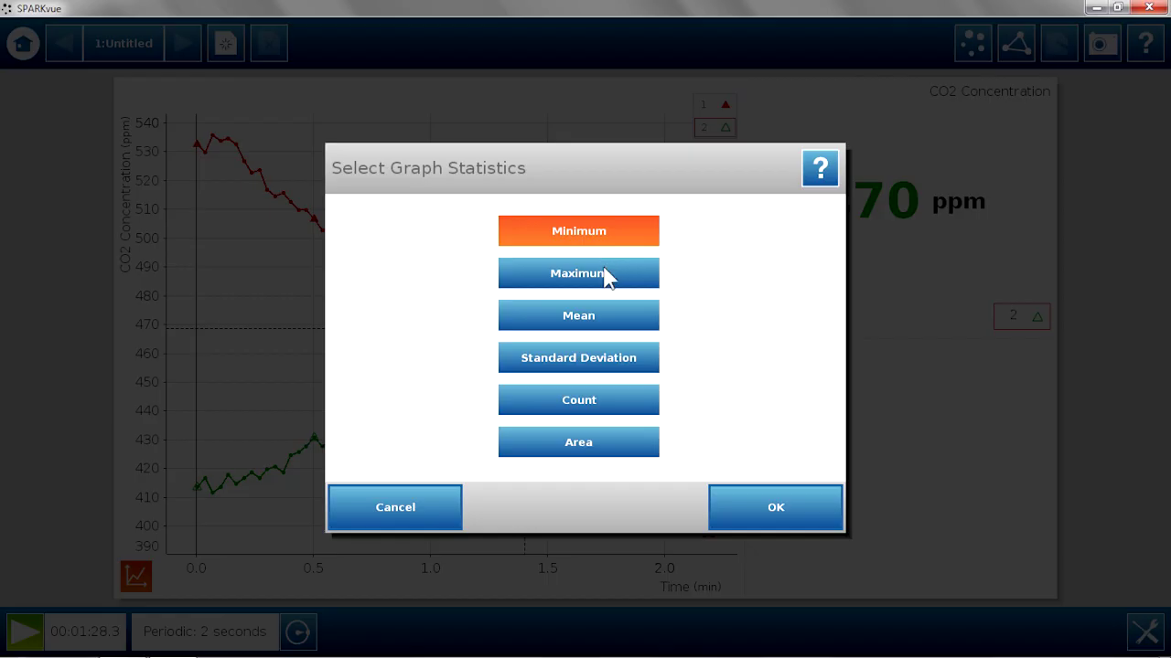
pyautogui.click(607, 271)
pyautogui.click(746, 497)
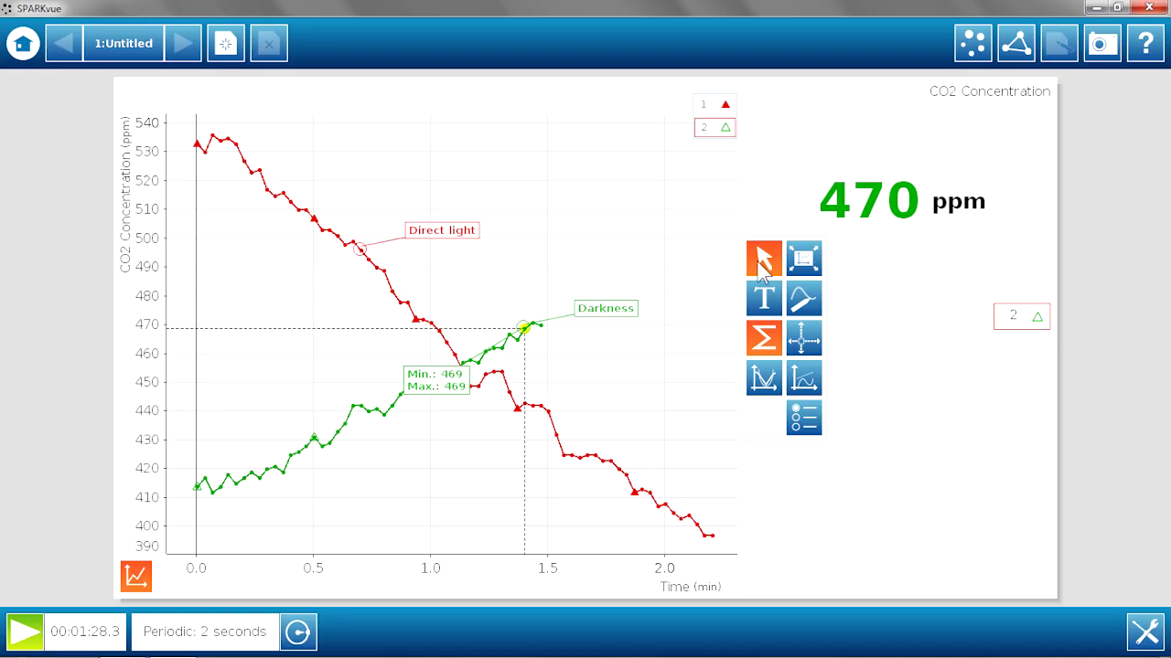
pyautogui.click(766, 260)
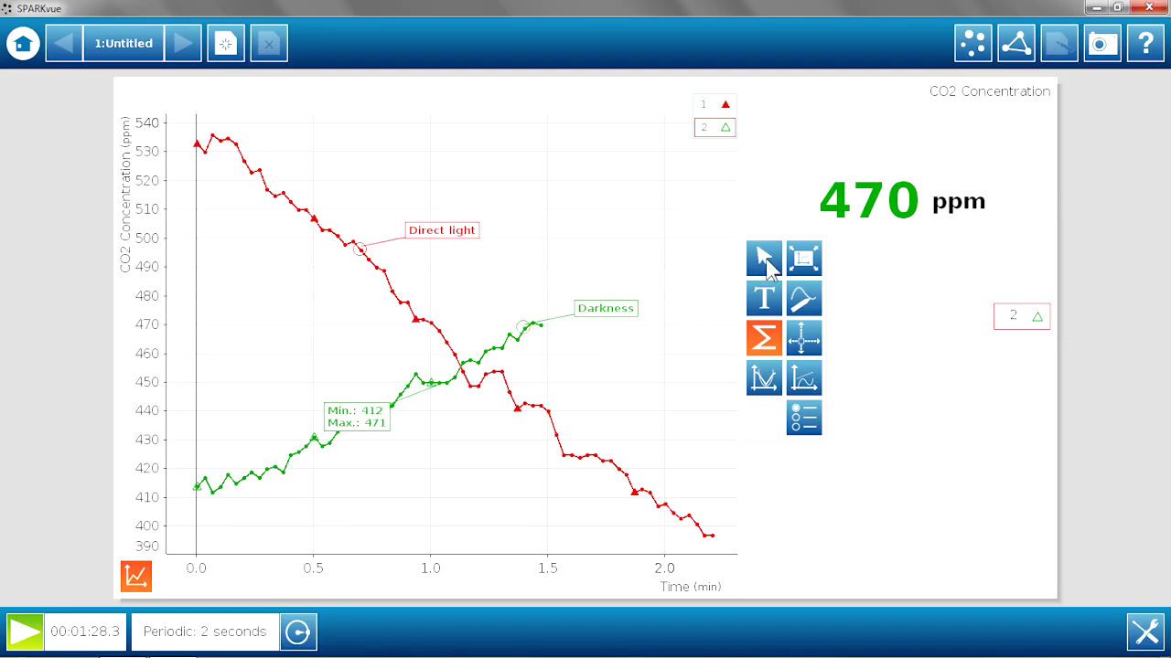
pyautogui.click(764, 347)
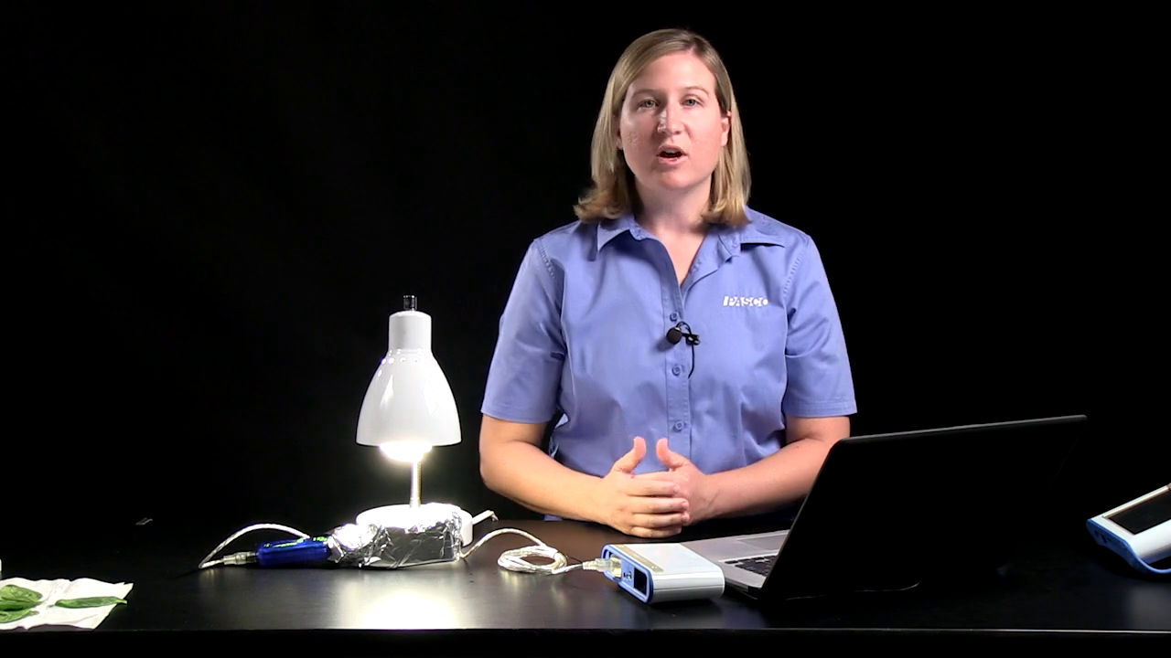